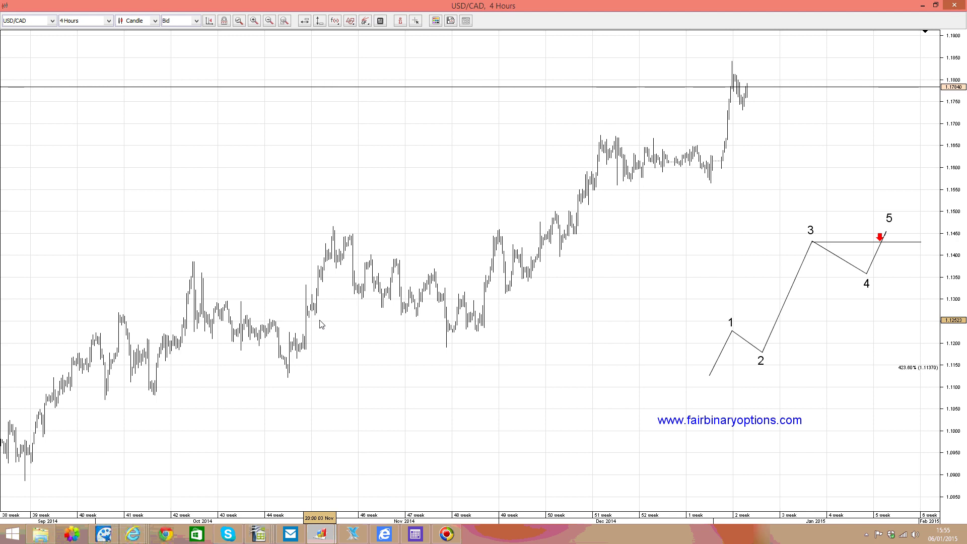
# Draw a thick short trendline under the November lows
pyautogui.scroll(-2, 567, 308)
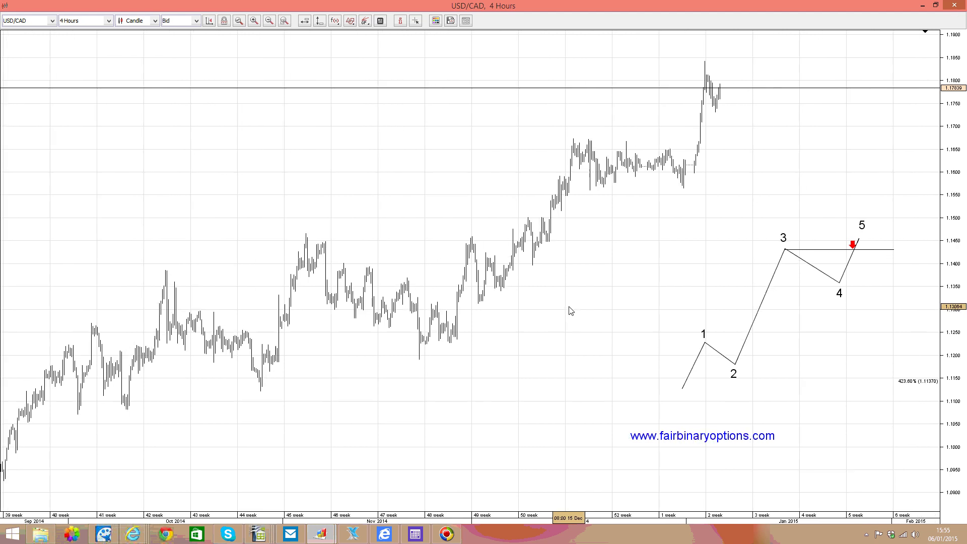
pyautogui.click(350, 21)
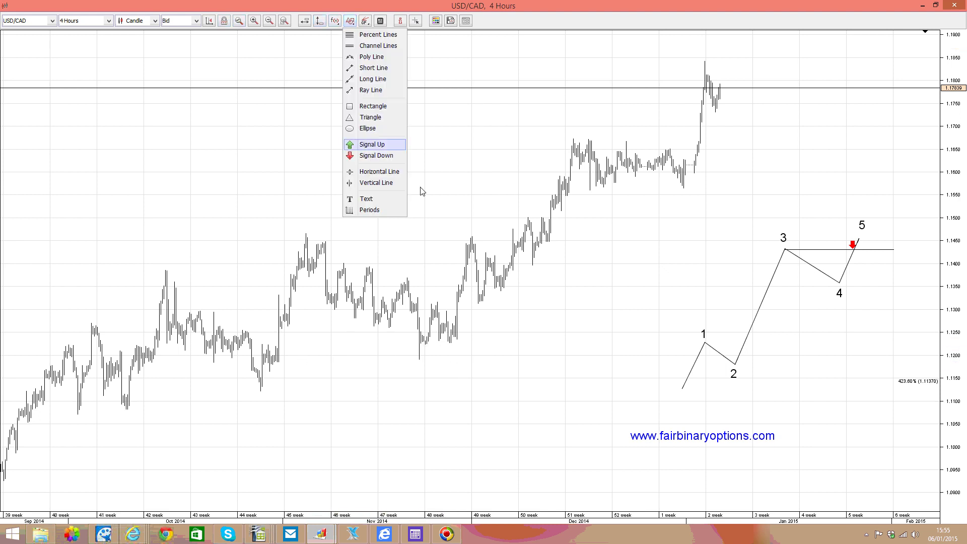
pyautogui.click(382, 68)
pyautogui.moveTo(260, 391); pyautogui.dragTo(477, 347)
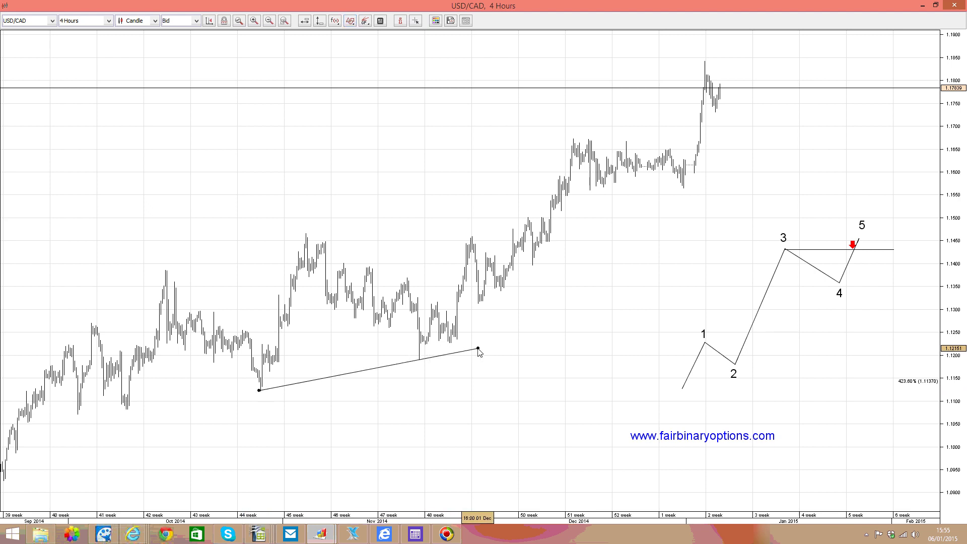
pyautogui.rightClick(450, 354)
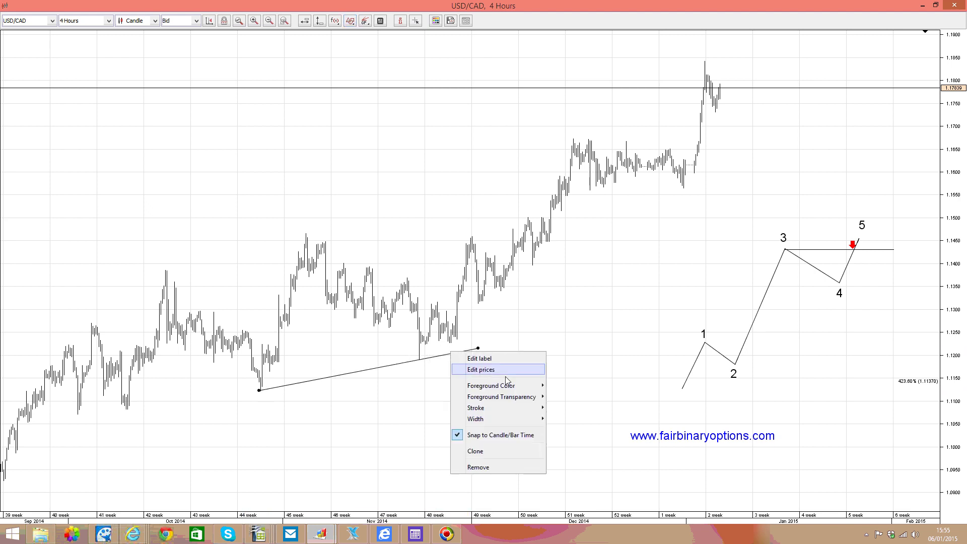
pyautogui.moveTo(507, 419)
pyautogui.click(559, 425)
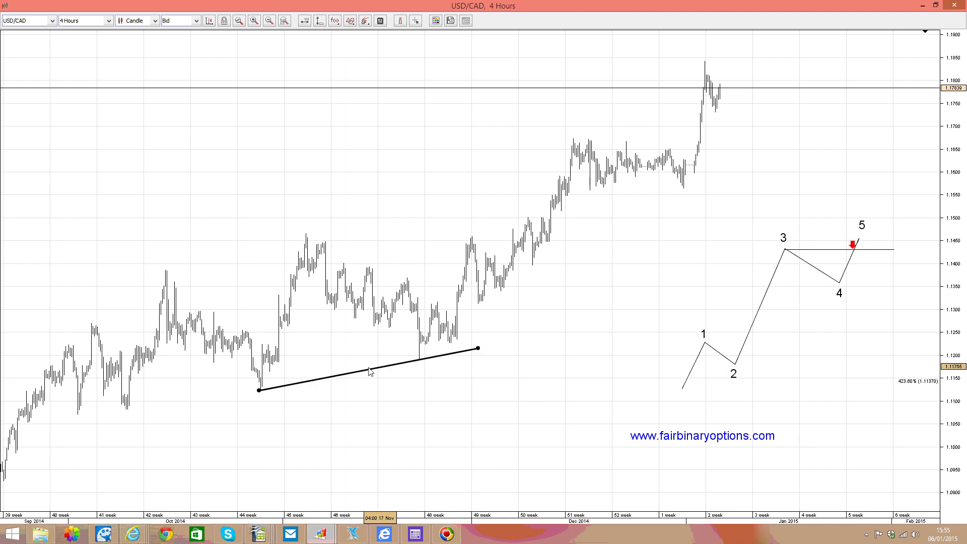
# Clone it into an upper trendline along the November highs and add a horizontal line at 1.12371
pyautogui.rightClick(369, 369)
pyautogui.click(443, 466)
pyautogui.moveTo(259, 390)
pyautogui.mouseDown()
pyautogui.moveTo(280, 262)
pyautogui.moveTo(326, 243)
pyautogui.mouseUp()
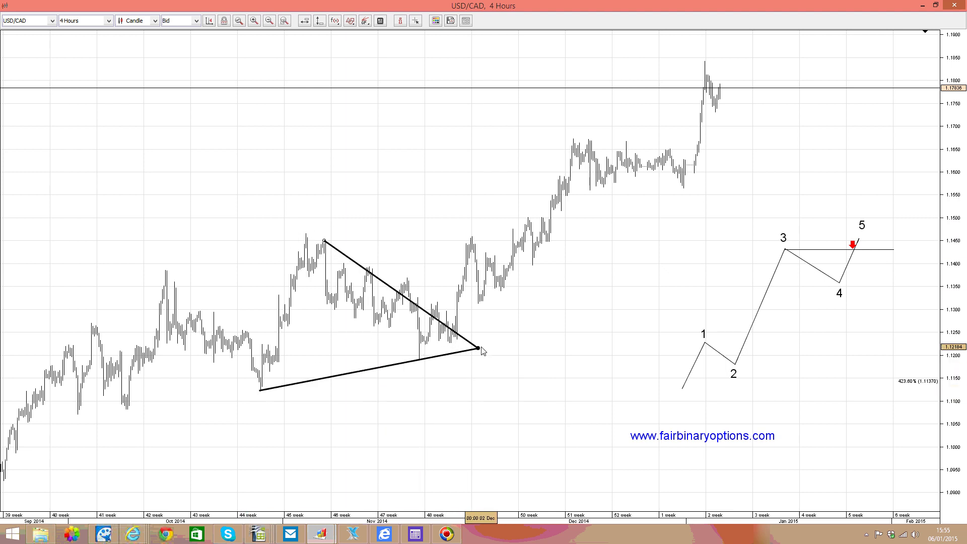
pyautogui.moveTo(477, 348); pyautogui.dragTo(489, 315)
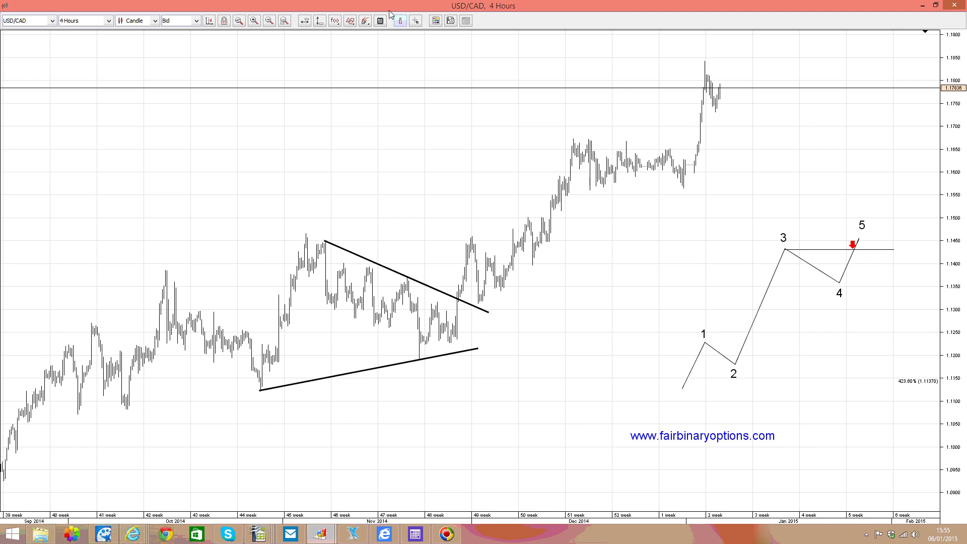
pyautogui.click(304, 20)
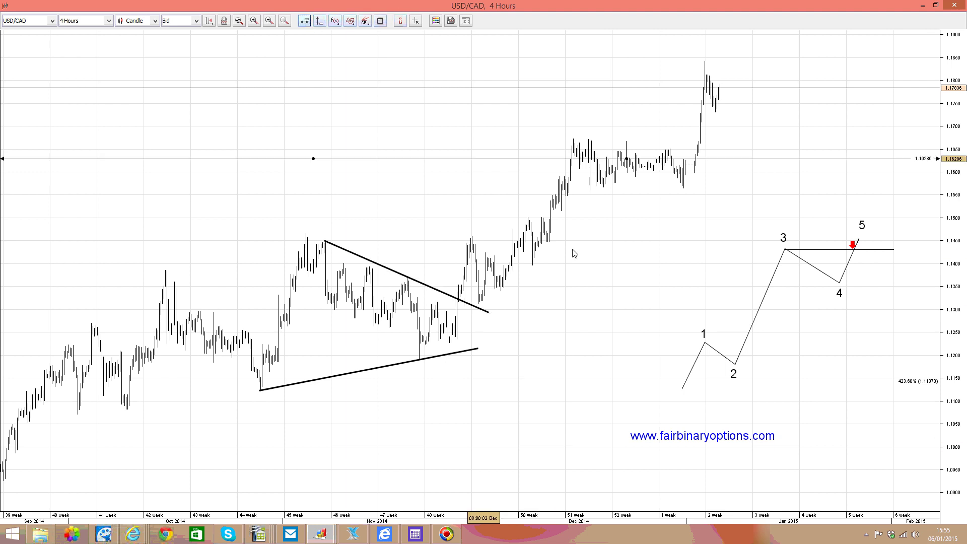
pyautogui.click(486, 343)
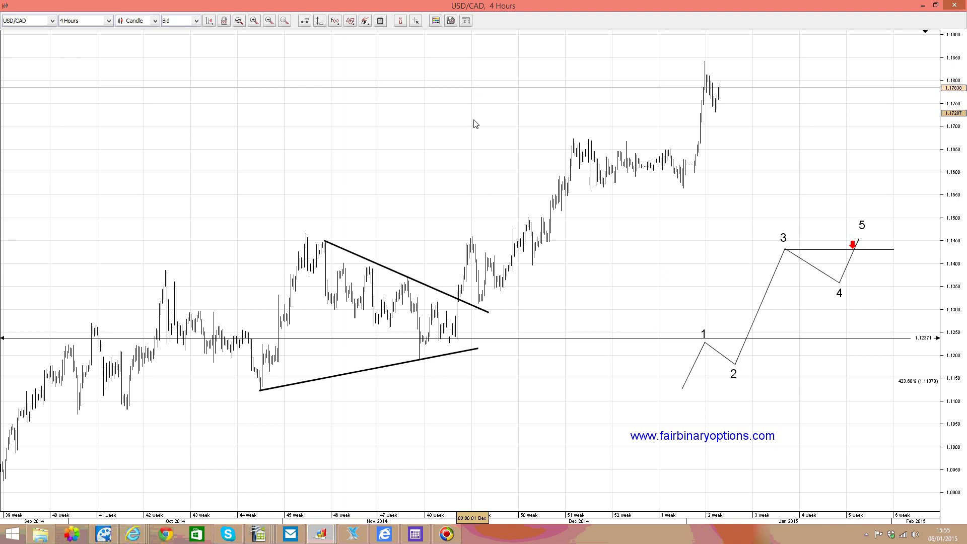
# Draw a Poly Line through the late-November low, swing points and December high, ending at the January high
pyautogui.click(351, 20)
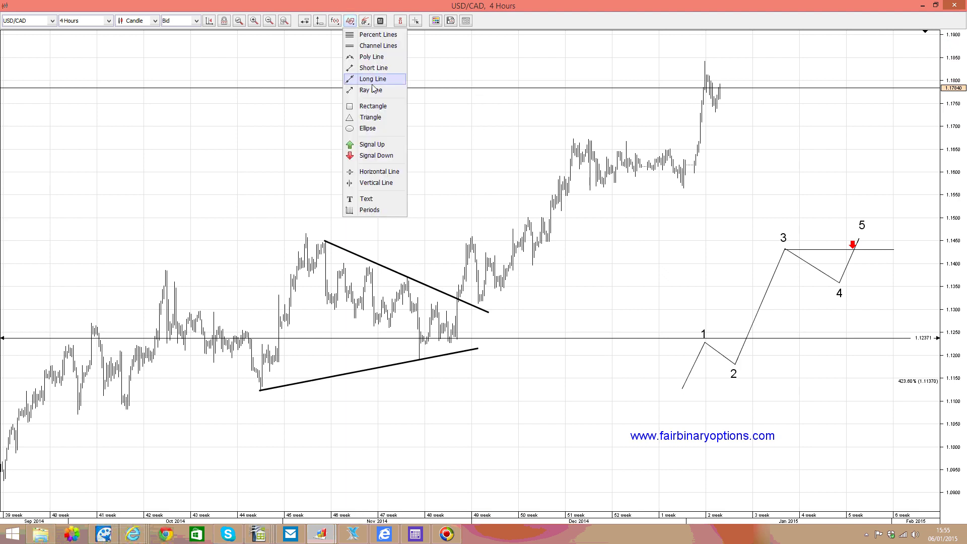
pyautogui.click(383, 55)
pyautogui.click(455, 339)
pyautogui.click(464, 240)
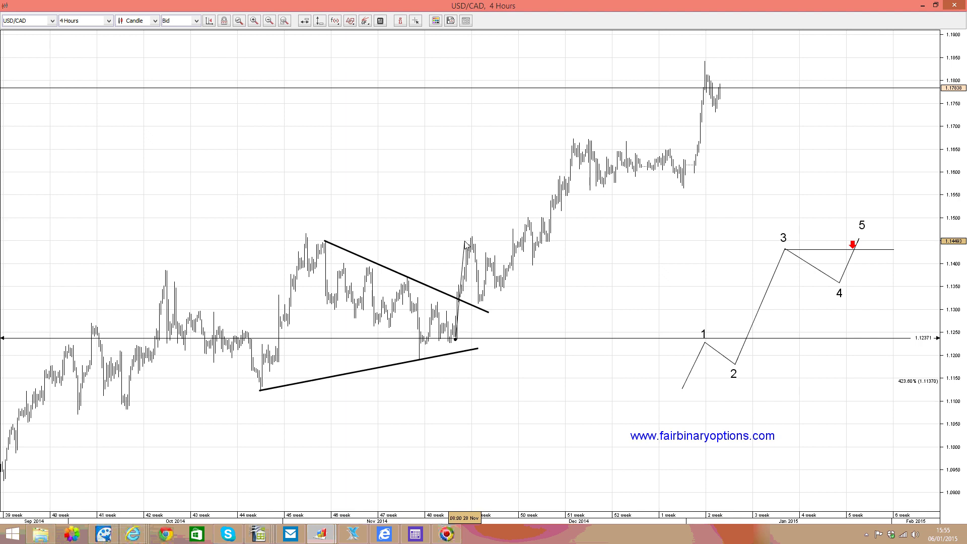
pyautogui.click(477, 301)
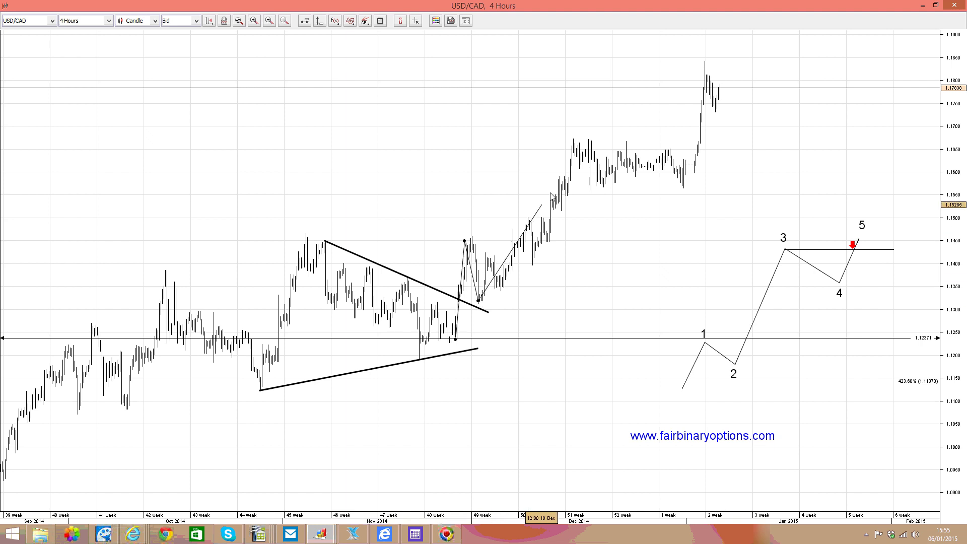
pyautogui.click(573, 136)
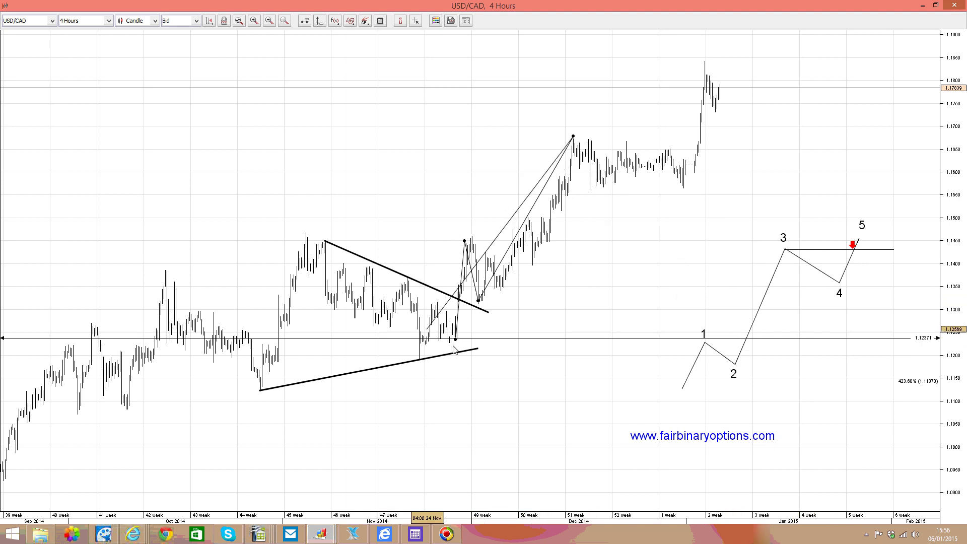
pyautogui.click(695, 173)
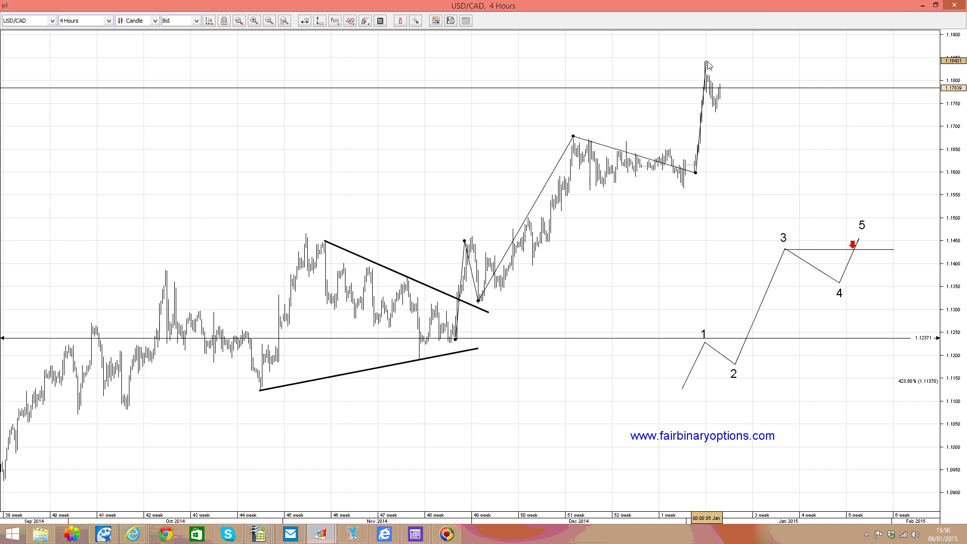
pyautogui.doubleClick(708, 62)
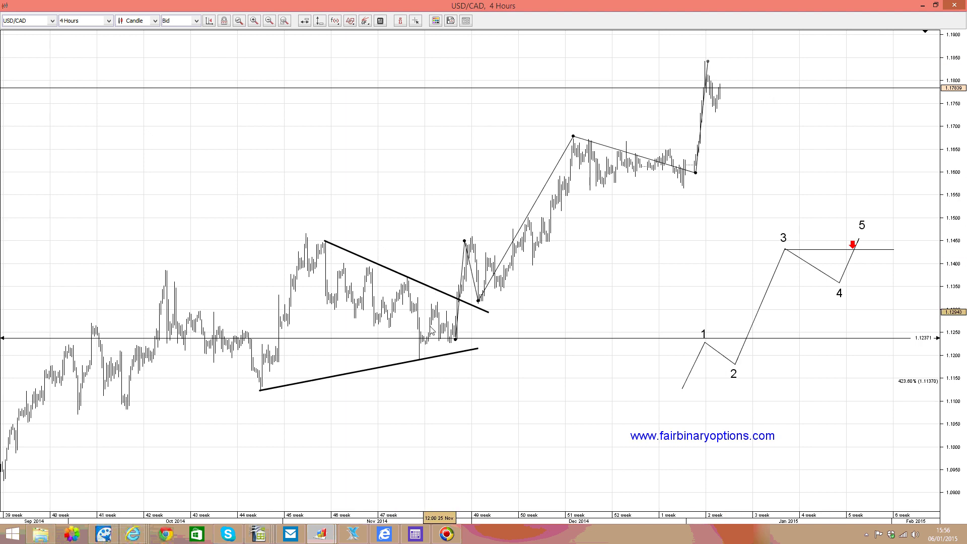
pyautogui.click(855, 188)
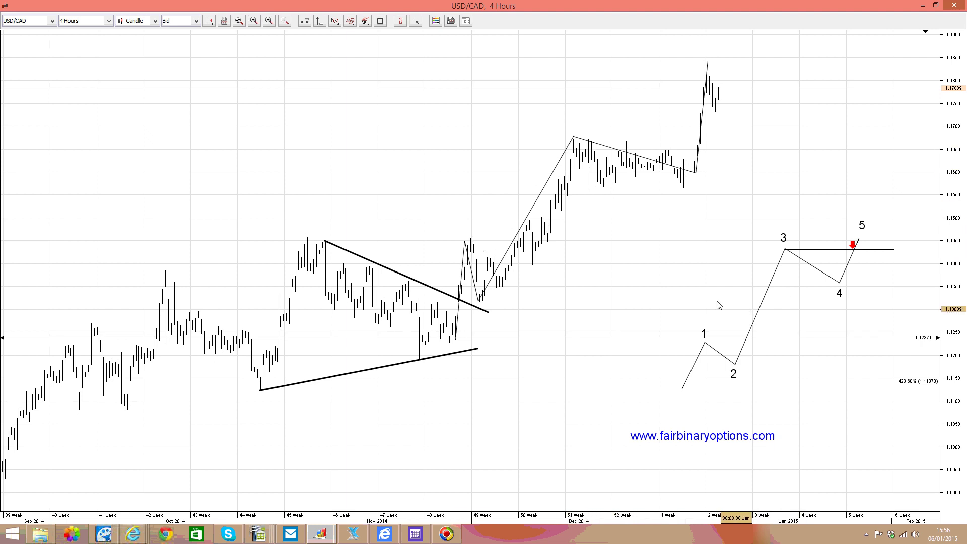
# Clone the sketch's 1 and 2 labels onto the first chart peak and pullback low
pyautogui.rightClick(704, 333)
pyautogui.click(725, 429)
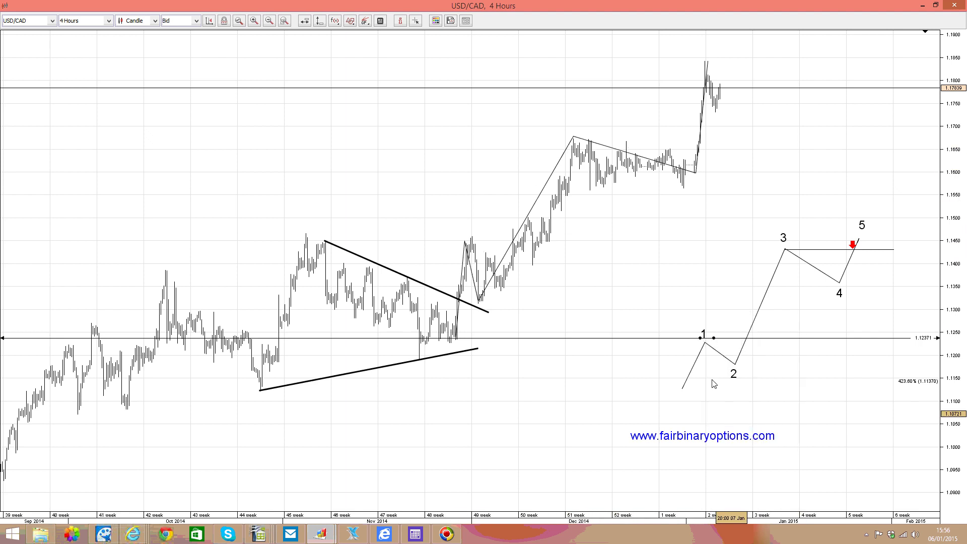
pyautogui.moveTo(595, 263); pyautogui.dragTo(461, 230)
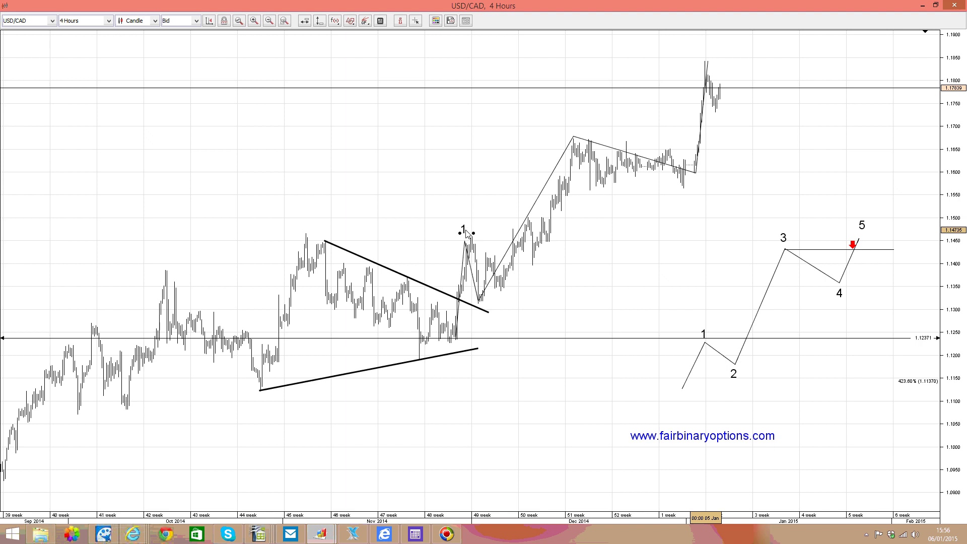
pyautogui.rightClick(462, 231)
pyautogui.click(708, 262)
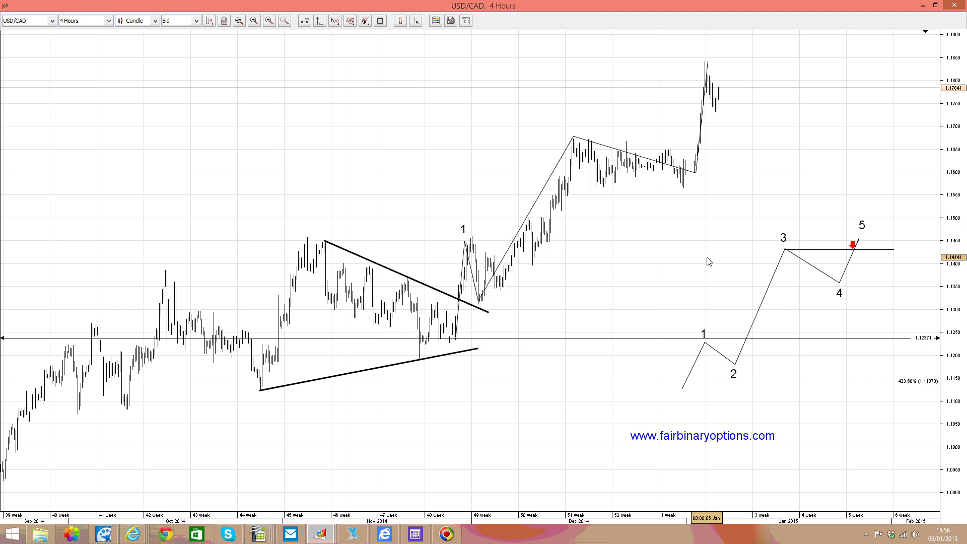
pyautogui.rightClick(734, 375)
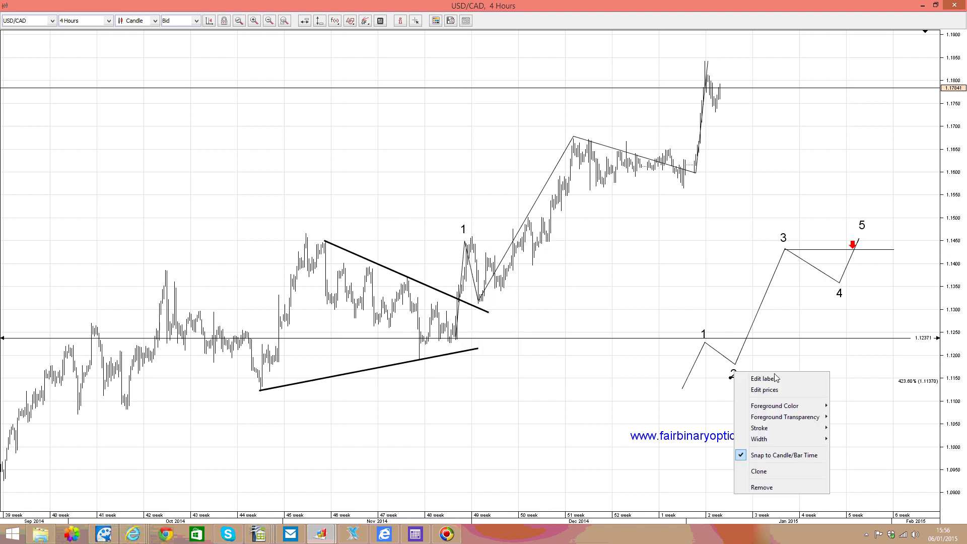
pyautogui.click(774, 473)
pyautogui.moveTo(743, 374)
pyautogui.mouseDown()
pyautogui.moveTo(650, 336)
pyautogui.moveTo(483, 312)
pyautogui.mouseUp()
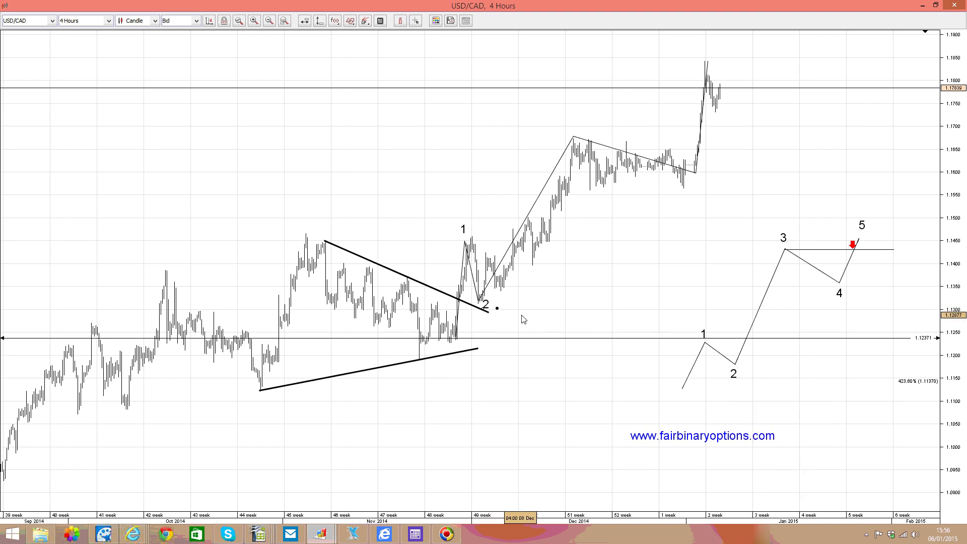
# Clone labels 3, 4 and 5 onto the December high, January low and January high
pyautogui.rightClick(785, 239)
pyautogui.click(806, 336)
pyautogui.moveTo(781, 242)
pyautogui.mouseDown()
pyautogui.moveTo(624, 115)
pyautogui.moveTo(572, 118)
pyautogui.moveTo(576, 128)
pyautogui.mouseUp()
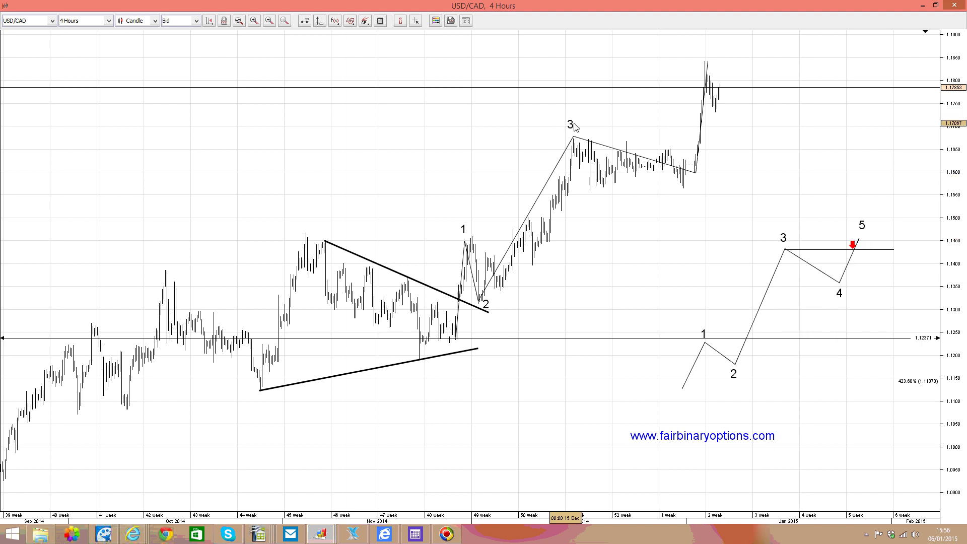
pyautogui.rightClick(837, 296)
pyautogui.click(885, 391)
pyautogui.moveTo(838, 295)
pyautogui.mouseDown()
pyautogui.moveTo(789, 297)
pyautogui.moveTo(760, 223)
pyautogui.moveTo(699, 171)
pyautogui.moveTo(698, 183)
pyautogui.mouseUp()
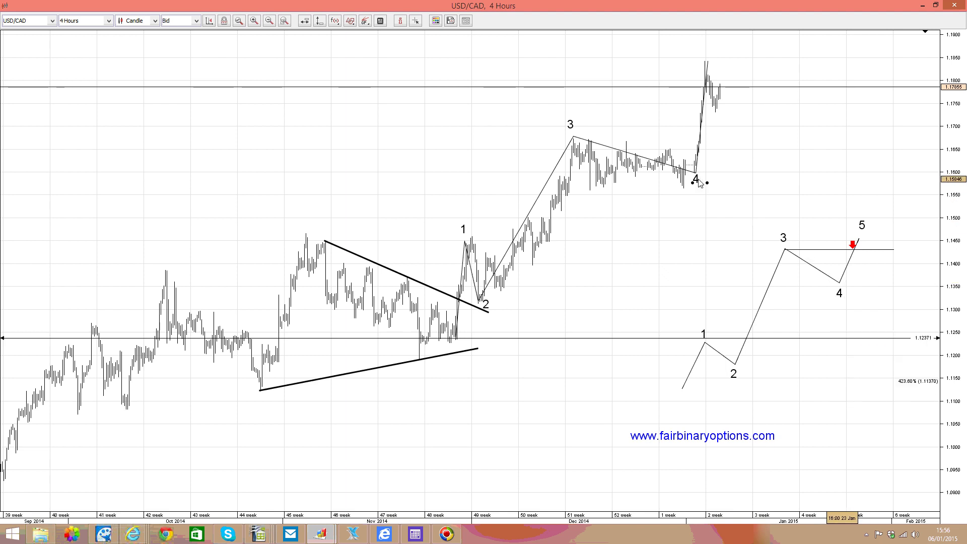
pyautogui.rightClick(861, 227)
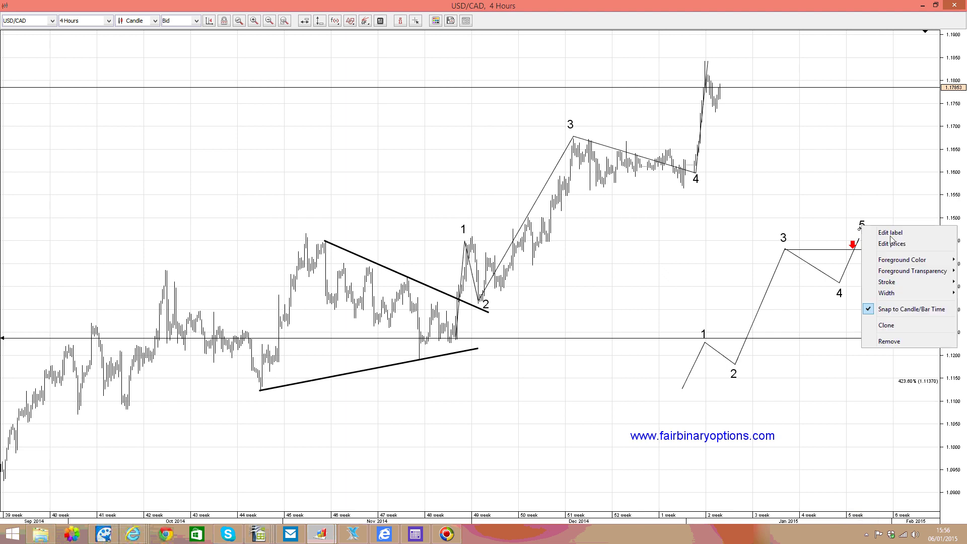
pyautogui.click(901, 324)
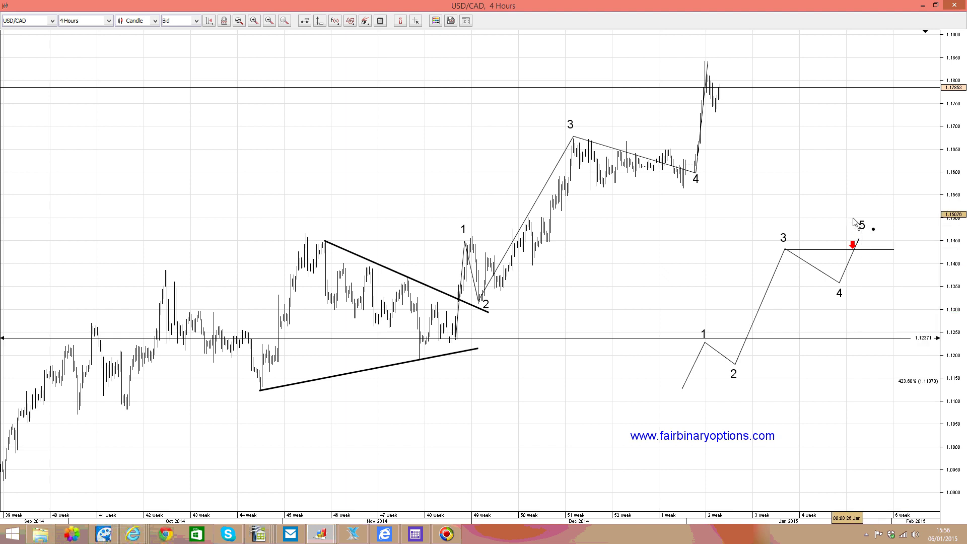
pyautogui.moveTo(855, 222); pyautogui.dragTo(708, 55)
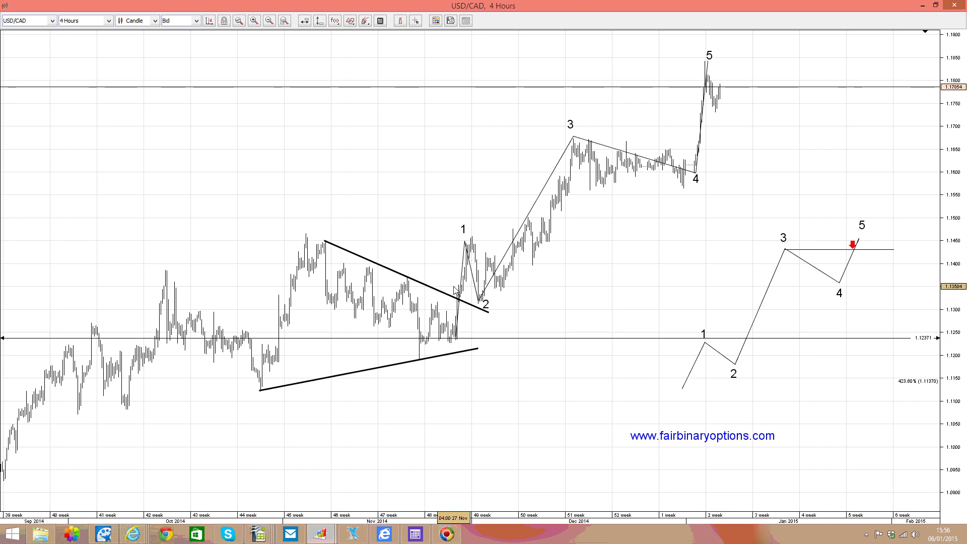
# Place a Signal Down sell arrow beside the wave 5 high
pyautogui.click(349, 21)
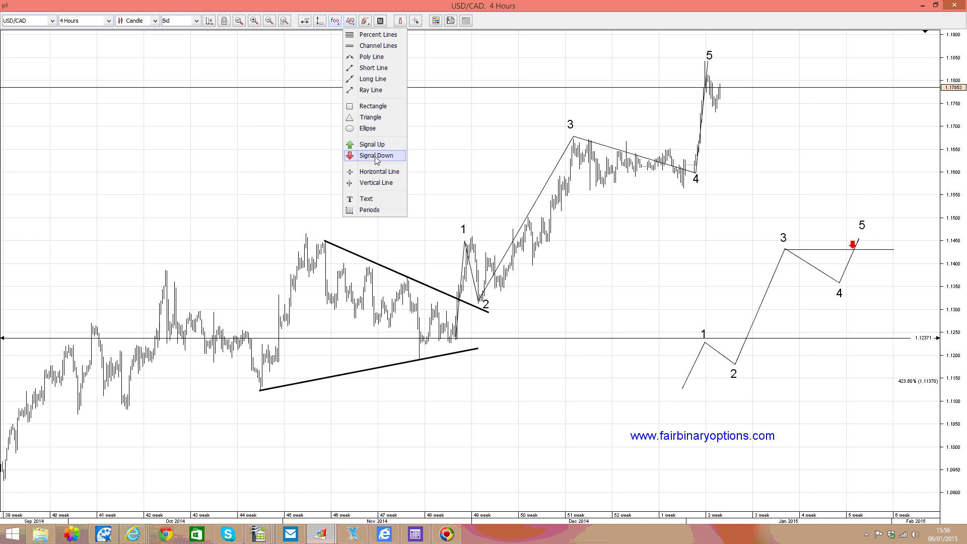
pyautogui.click(376, 155)
pyautogui.click(713, 61)
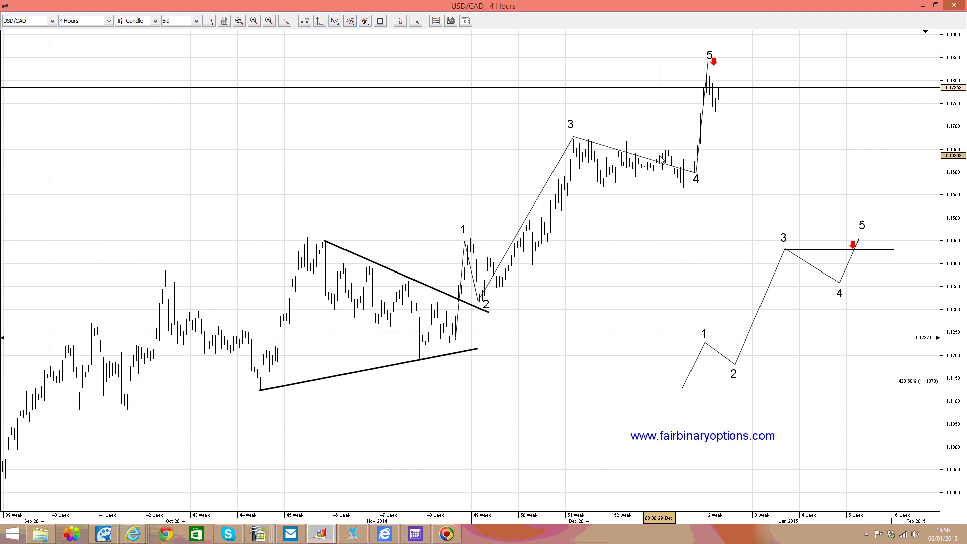
# Make the sketch's horizontal line blue and move a clone of it to the wave 3 high
pyautogui.rightClick(873, 253)
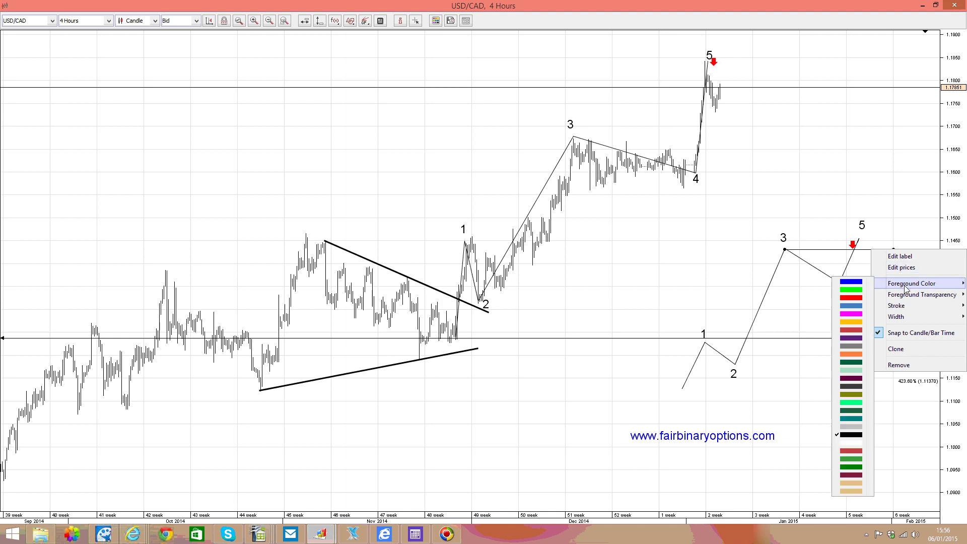
pyautogui.click(826, 361)
pyautogui.rightClick(873, 253)
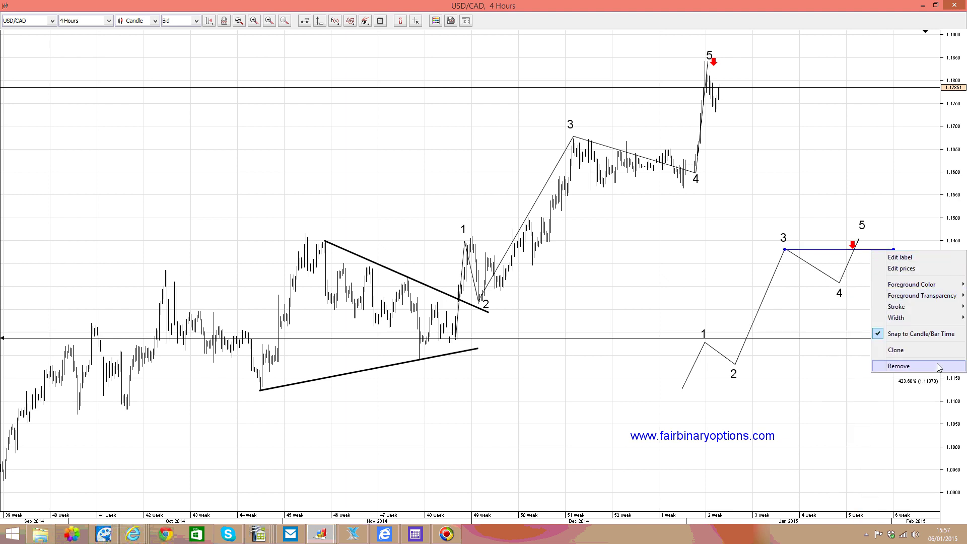
pyautogui.click(844, 272)
pyautogui.moveTo(834, 250); pyautogui.dragTo(726, 141)
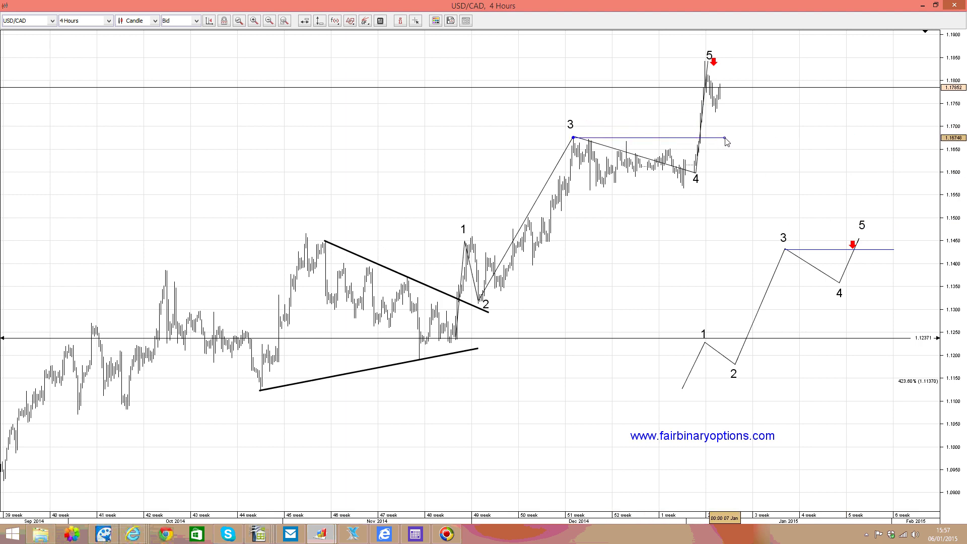